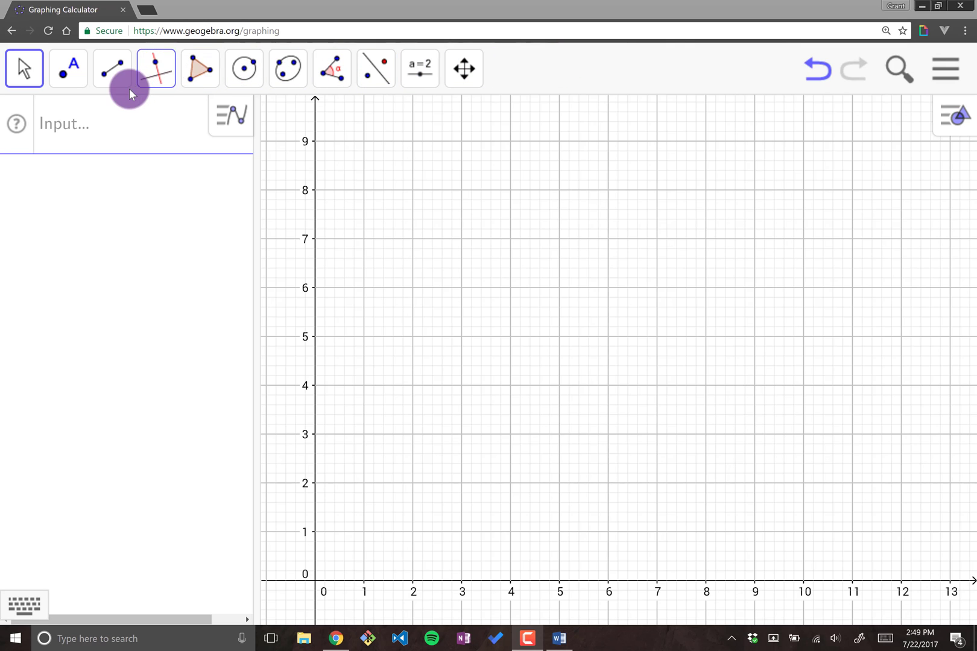
left_click(243, 73)
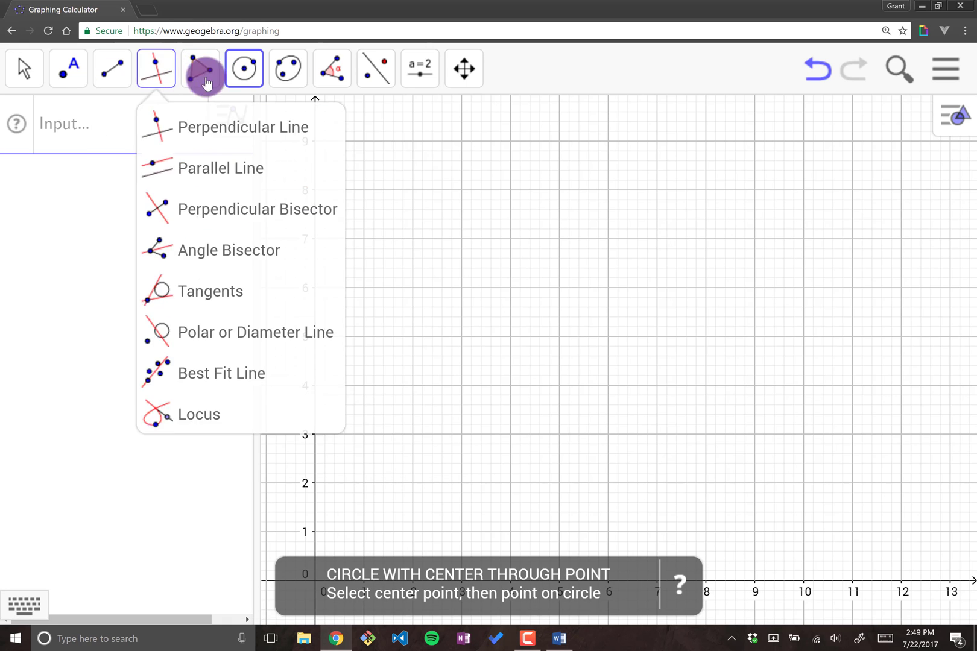
mouse_move(307, 87)
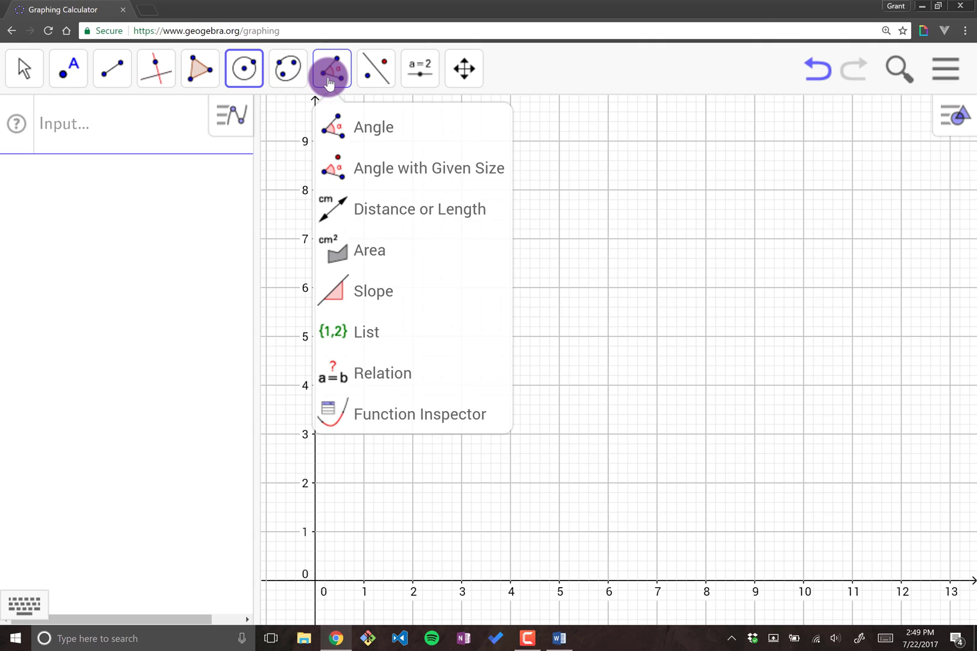
Step: Place a free point on the grid at about (2.4, 5.54)
left_click(86, 76)
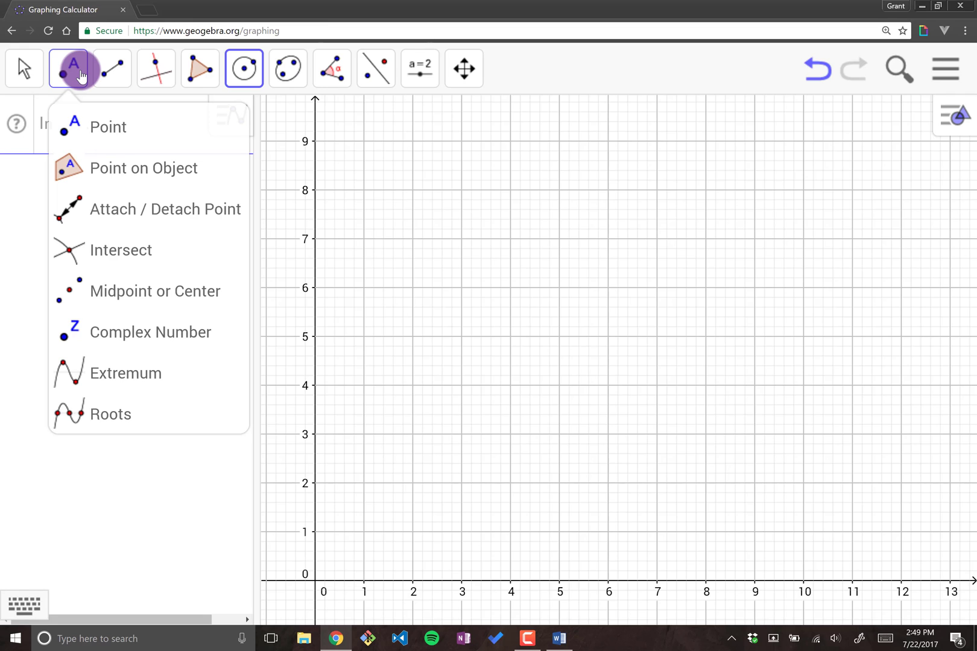
left_click(99, 130)
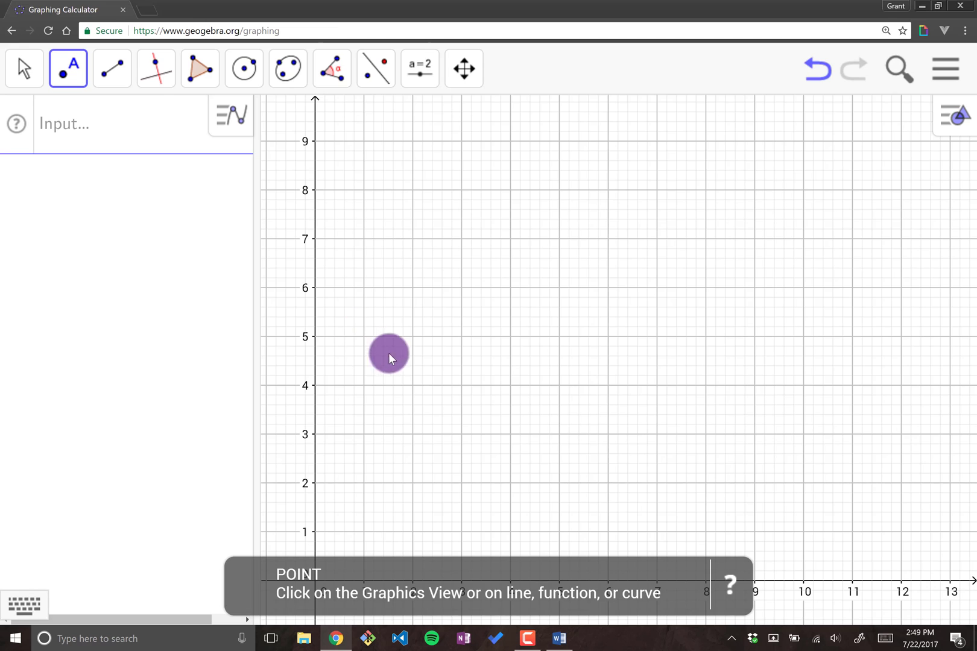
left_click(433, 310)
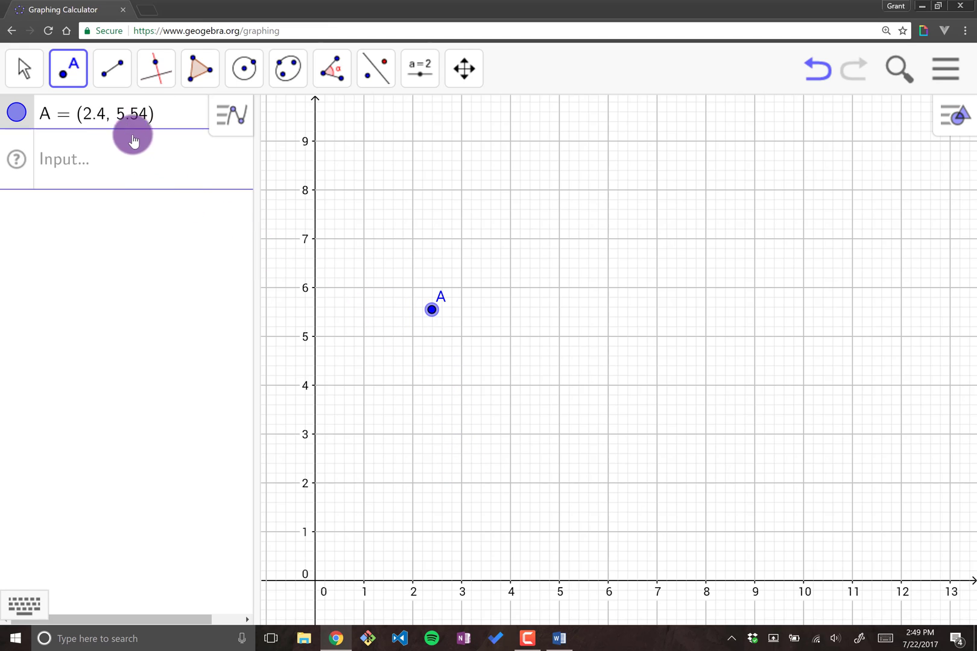
Step: Draw a segment from point A to a new endpoint at about (6.44, 4.48)
left_click(113, 73)
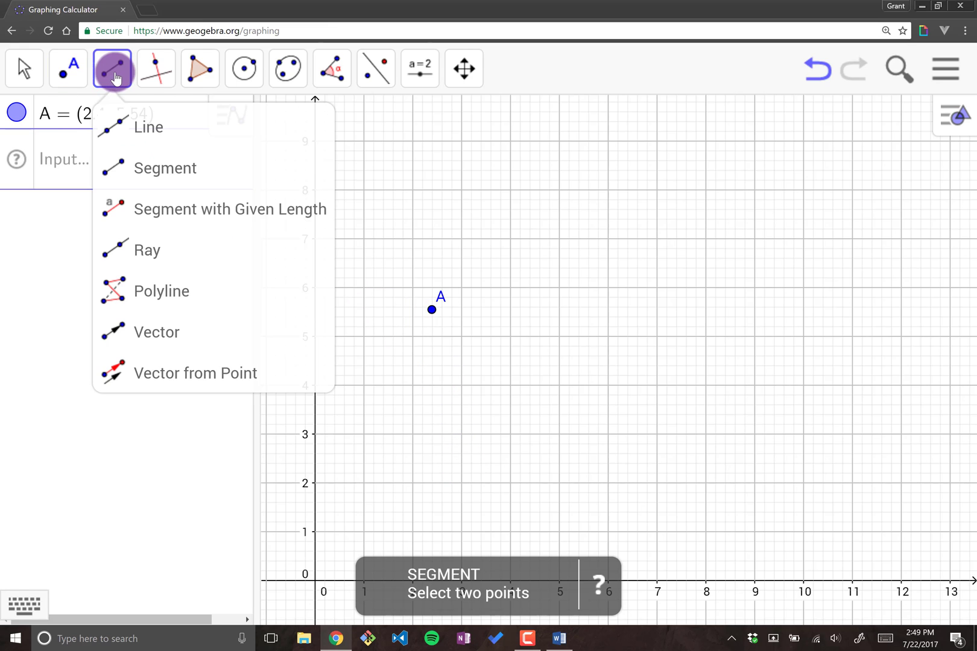
left_click_drag(115, 77, 157, 168)
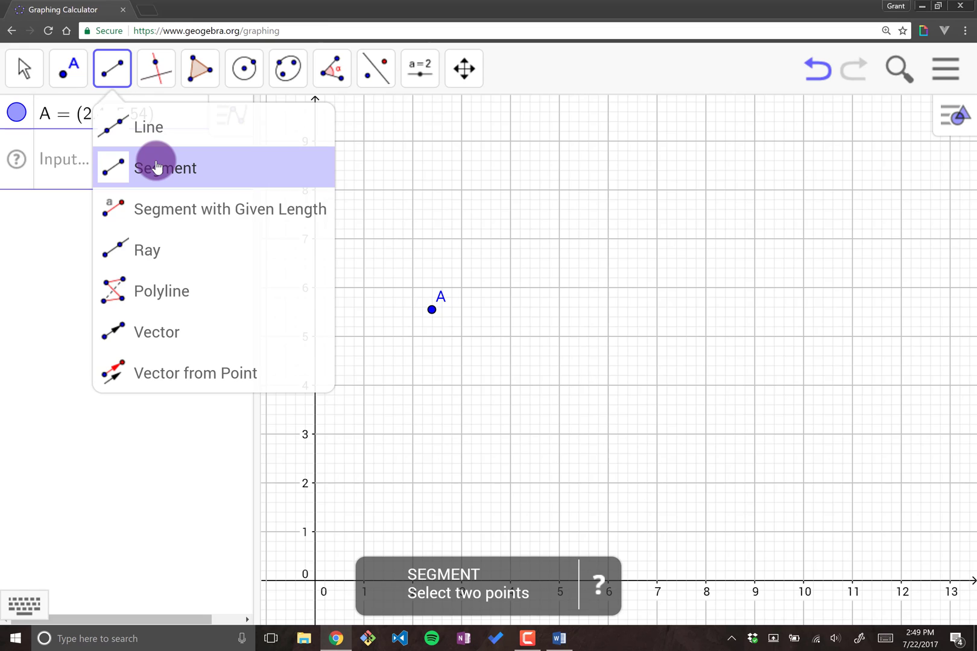
left_click(156, 167)
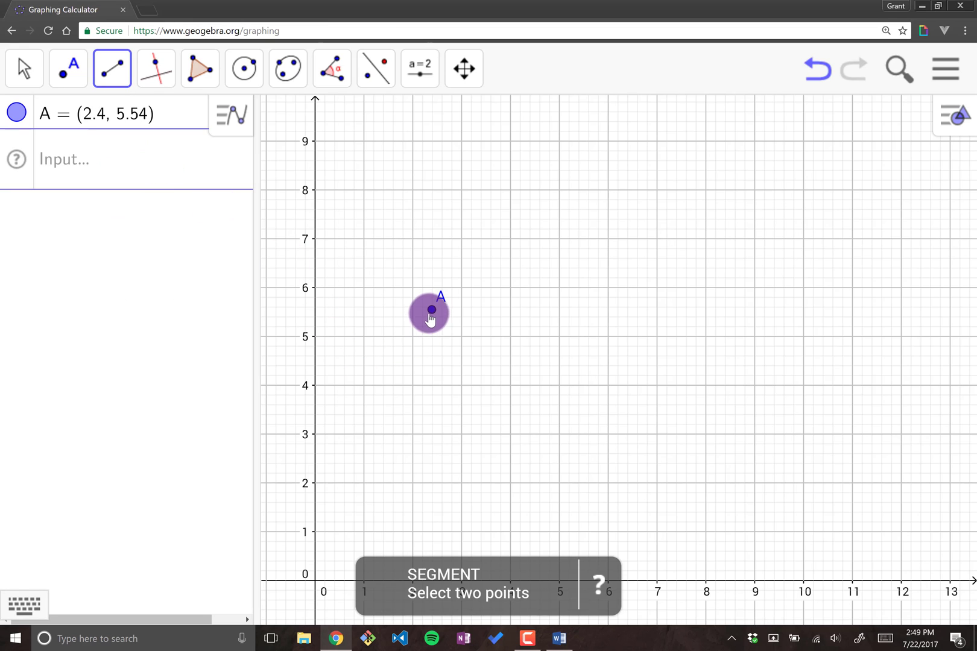
left_click_drag(433, 311, 445, 325)
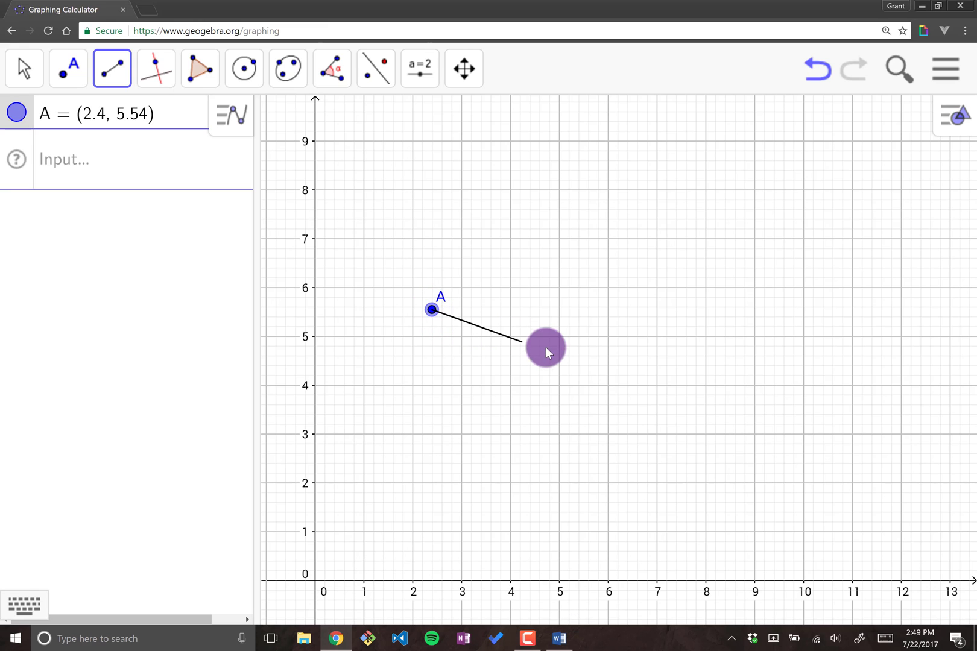
mouse_move(622, 376)
left_mouse_down()
mouse_move(658, 410)
mouse_move(615, 376)
mouse_move(629, 362)
left_mouse_up()
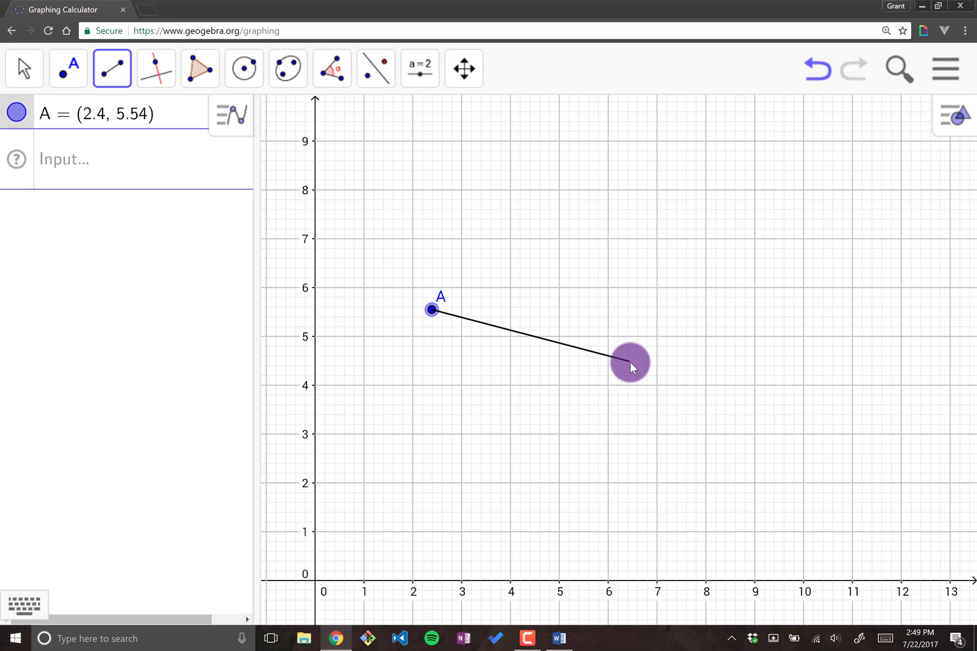
left_click_drag(630, 362, 629, 361)
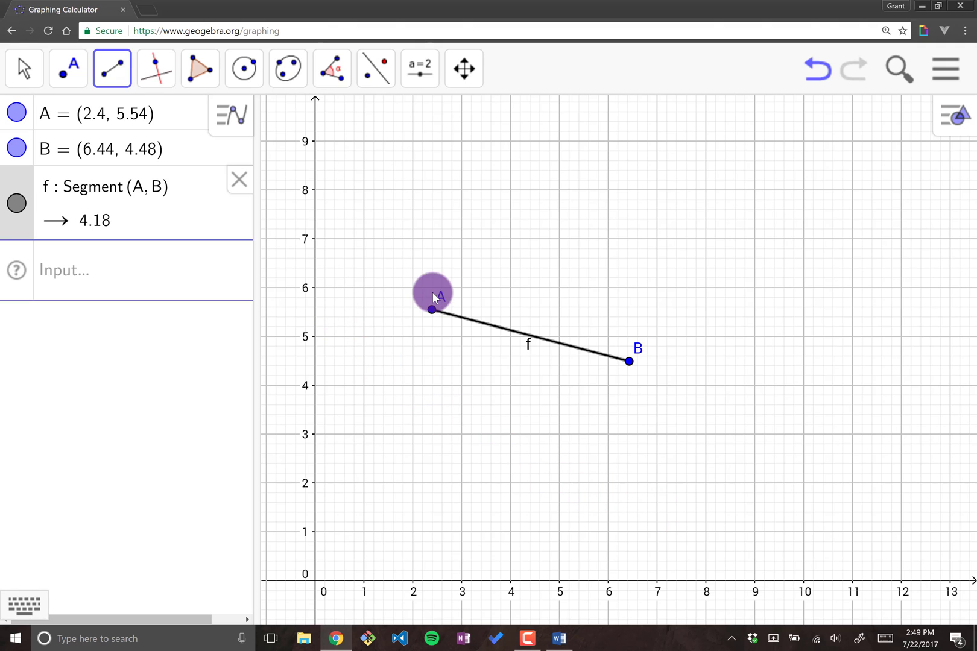
Step: Construct a line through point B perpendicular to segment AB
left_click(157, 82)
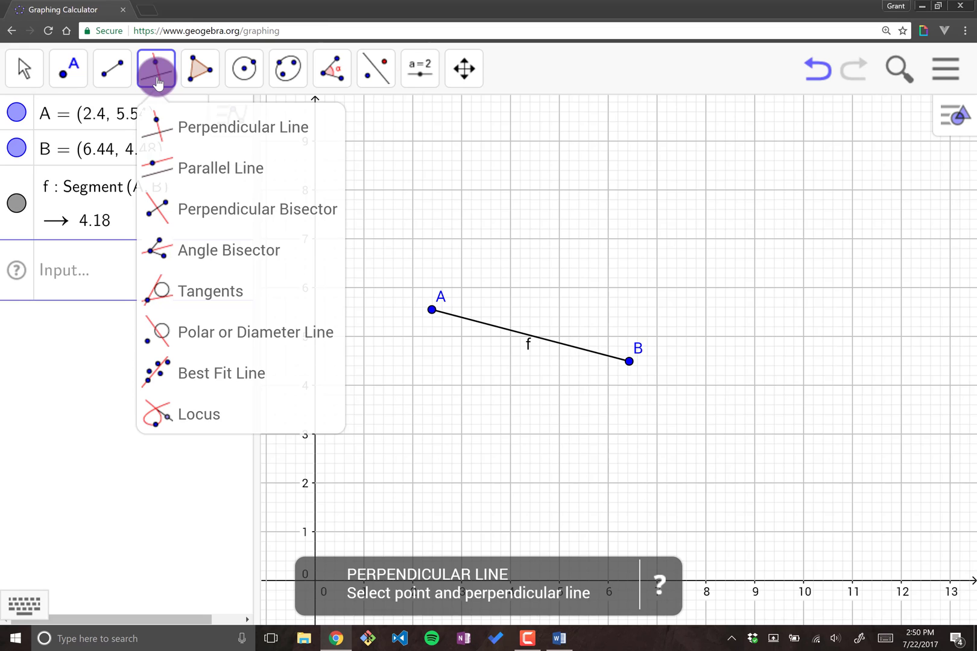
left_click(247, 133)
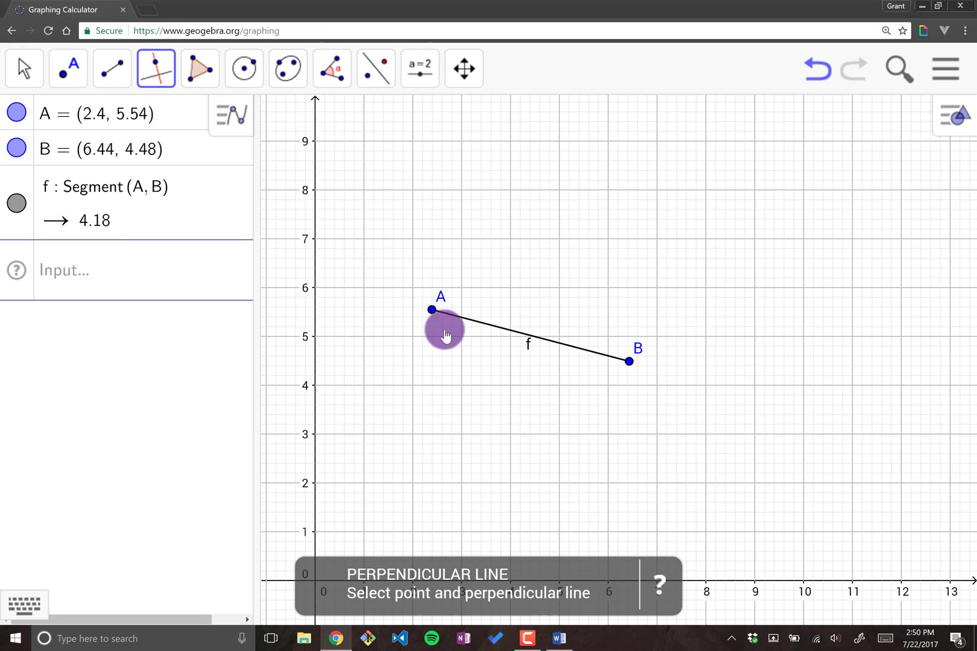
left_click(562, 342)
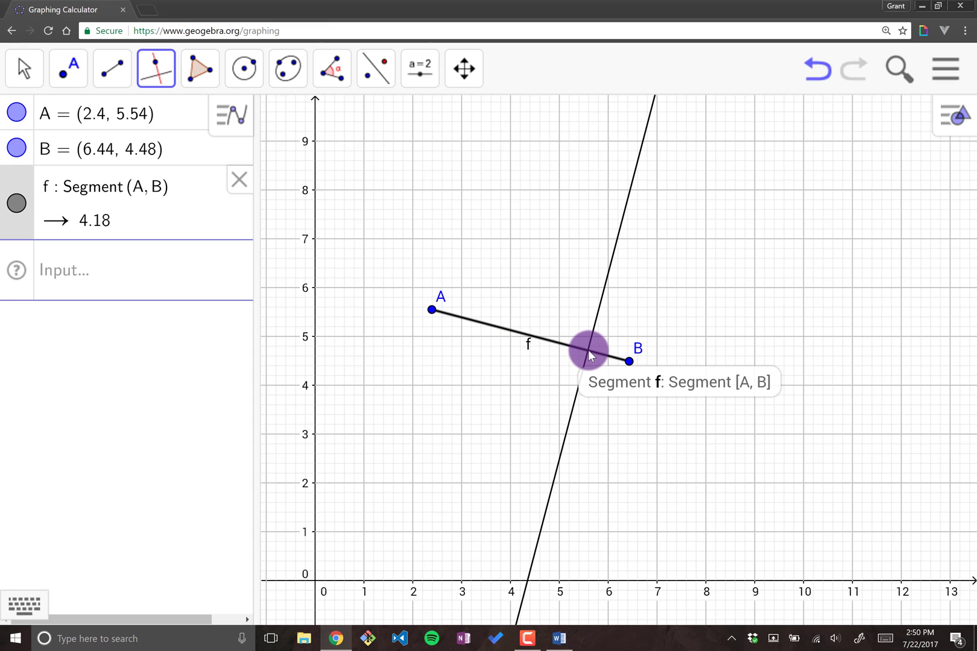
left_click(629, 363)
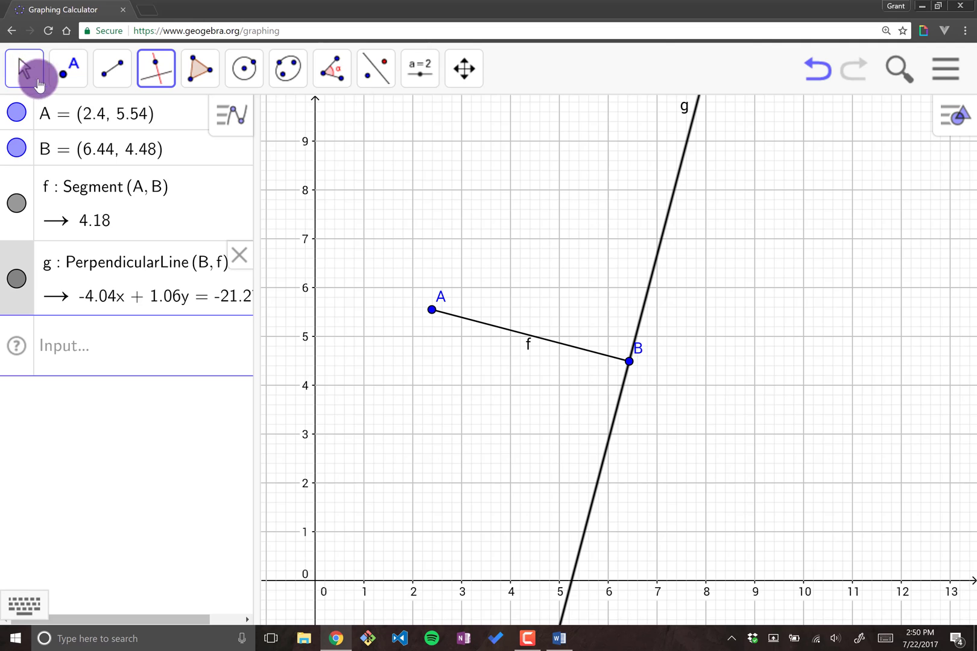
Step: Move point A to about (1.96, 5.68) and point B to (7, 4) to test the perpendicular construction
left_click(23, 74)
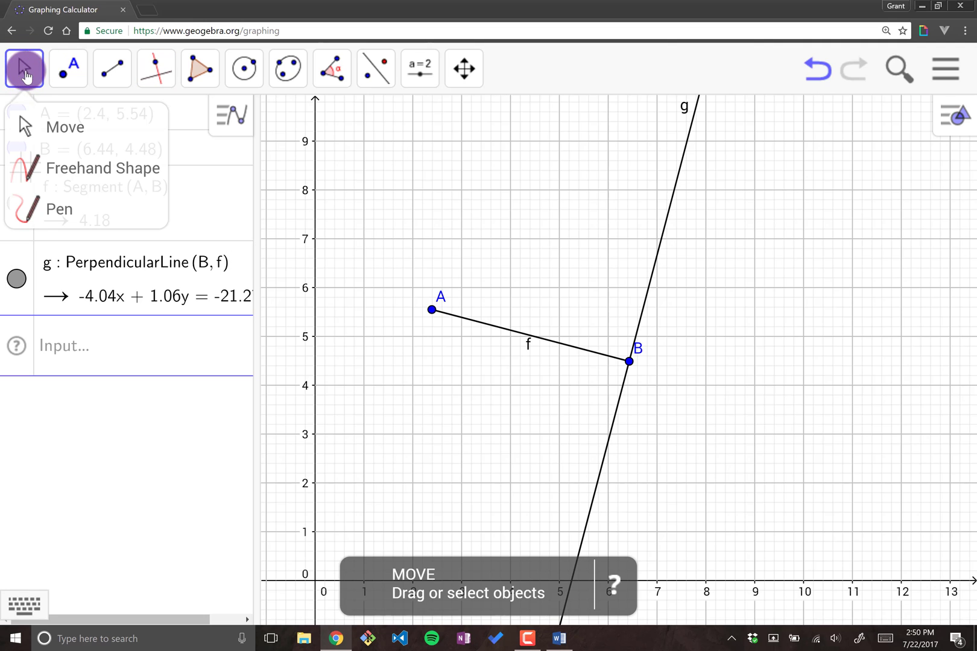
left_click(63, 134)
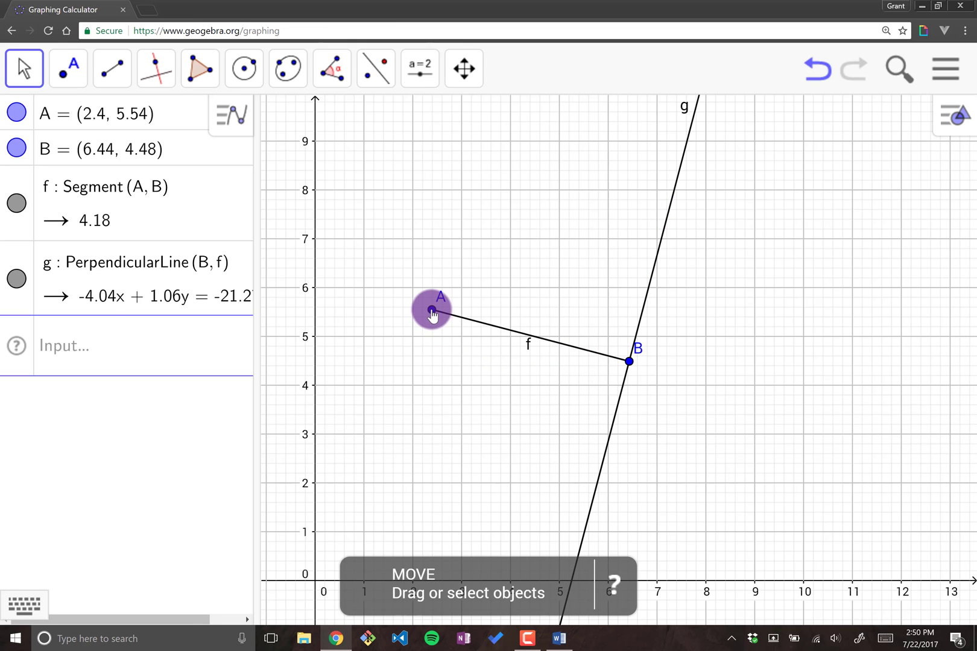
left_click_drag(432, 309, 410, 302)
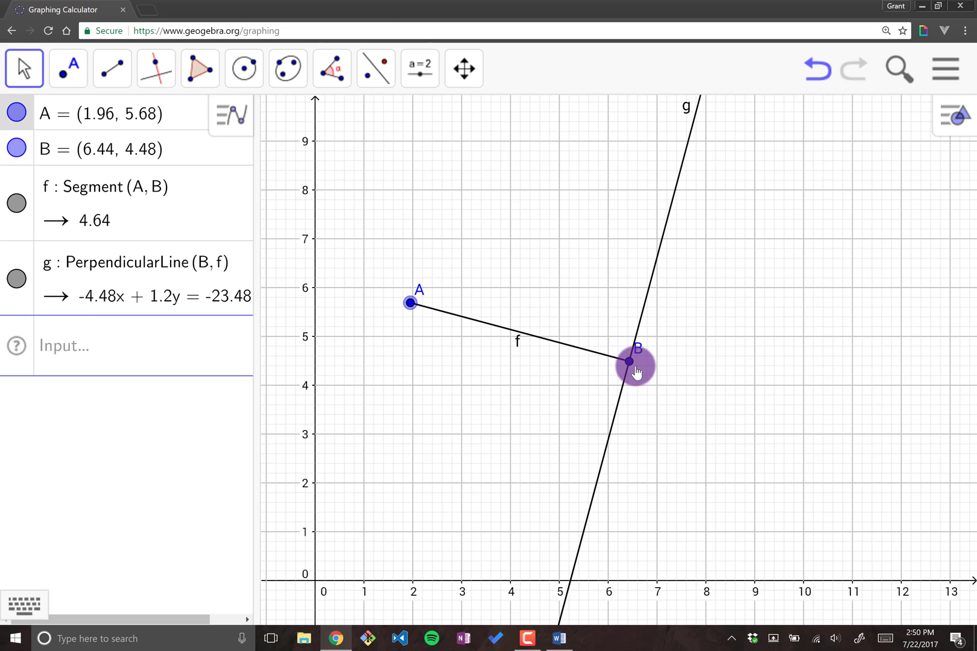
left_click_drag(630, 362, 655, 389)
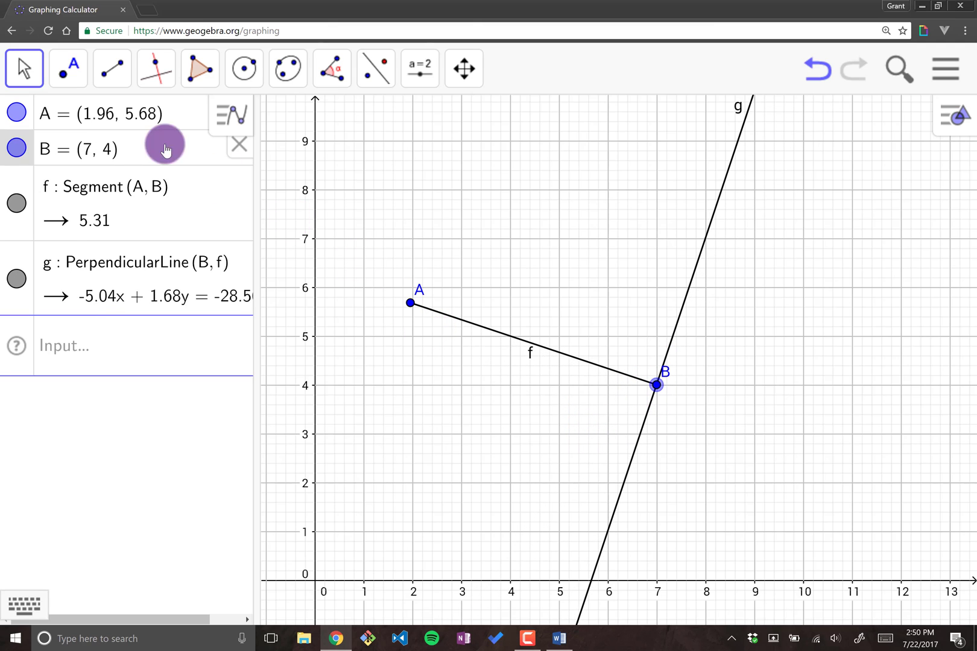
Step: Place a point on perpendicular line g at (8, 7) and slide it along the line to about (7.84, 6.52)
left_click(70, 69)
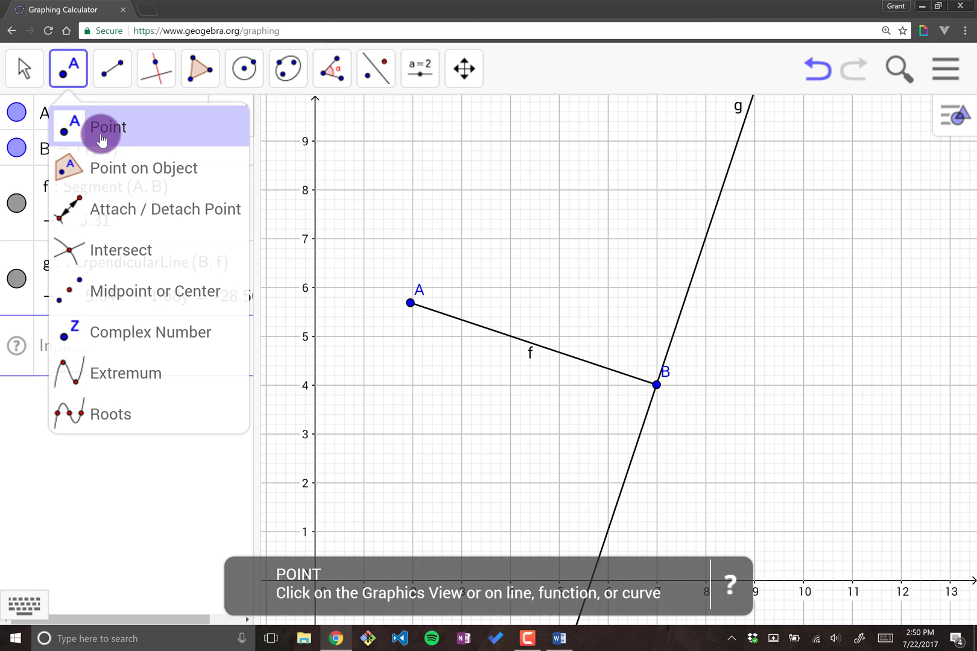
left_click(87, 126)
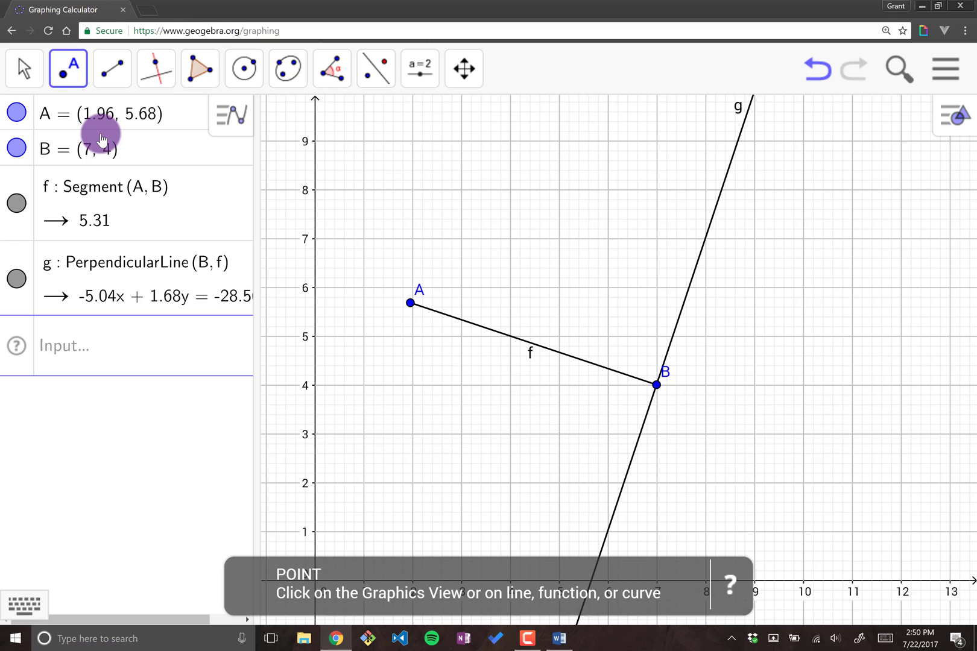
left_click(703, 241)
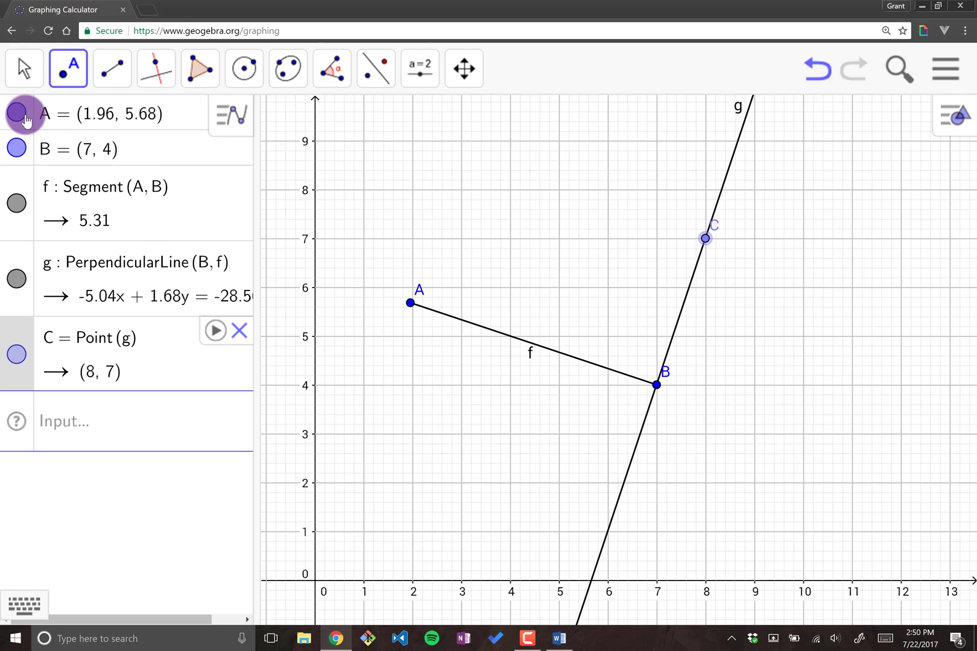
left_click(25, 65)
left_click(94, 128)
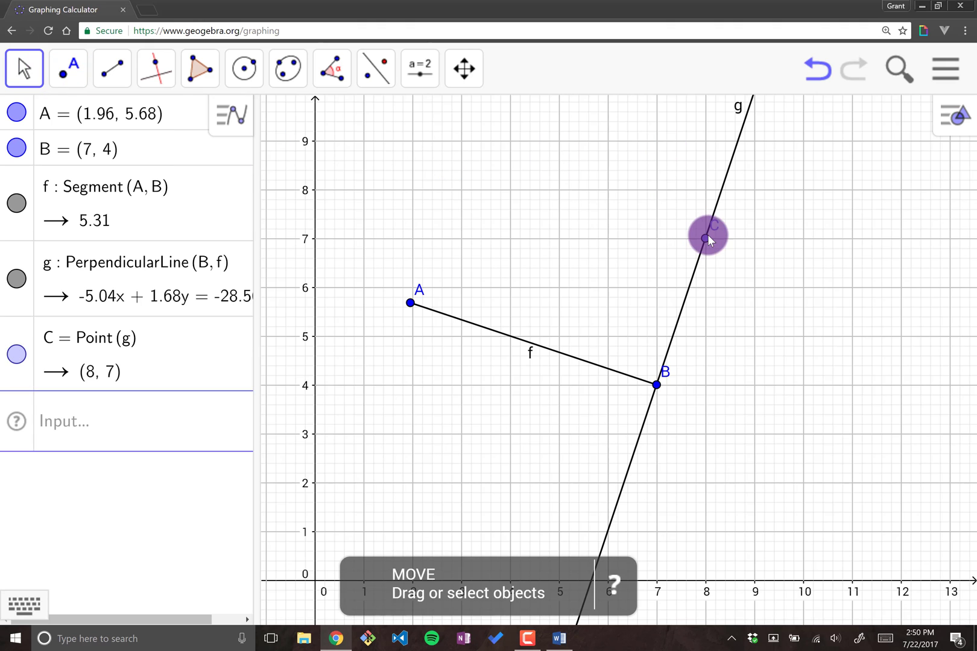
left_click_drag(709, 234, 700, 267)
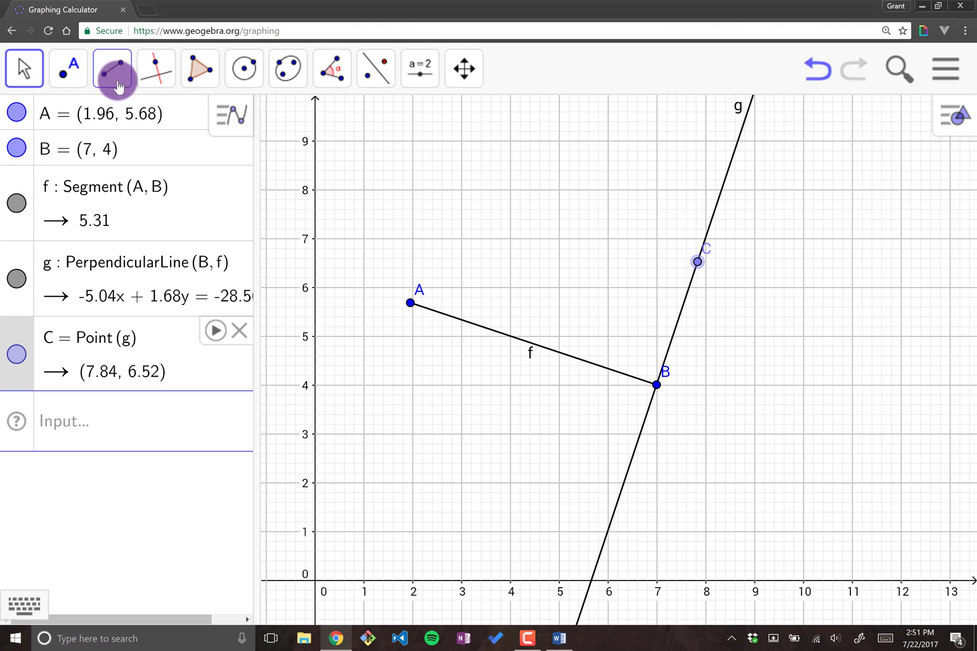
Step: Construct a line through C perpendicular to line g and another through A perpendicular to segment f
left_click(162, 75)
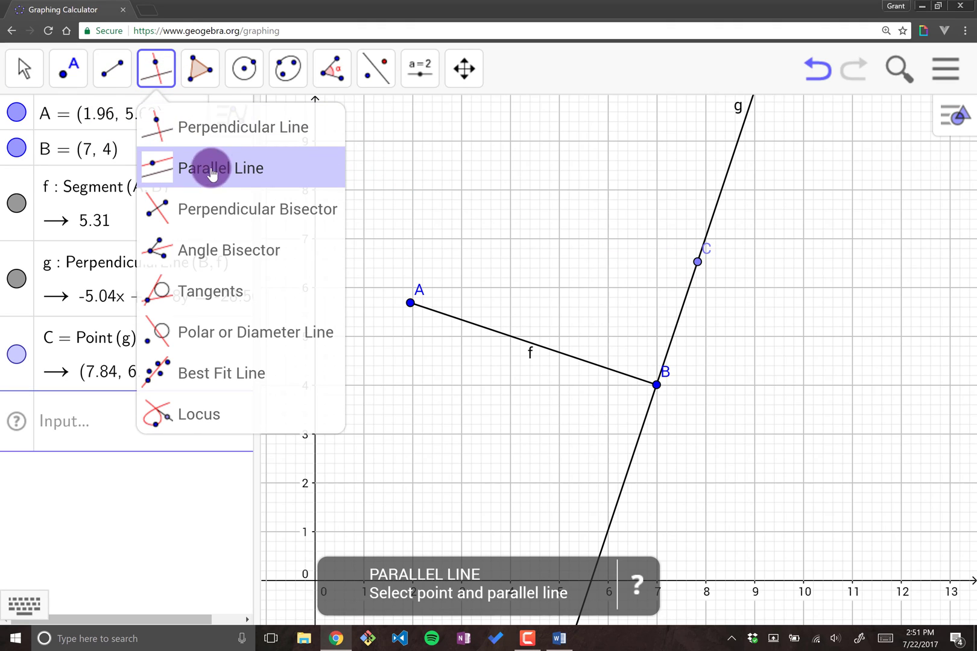
left_click(215, 138)
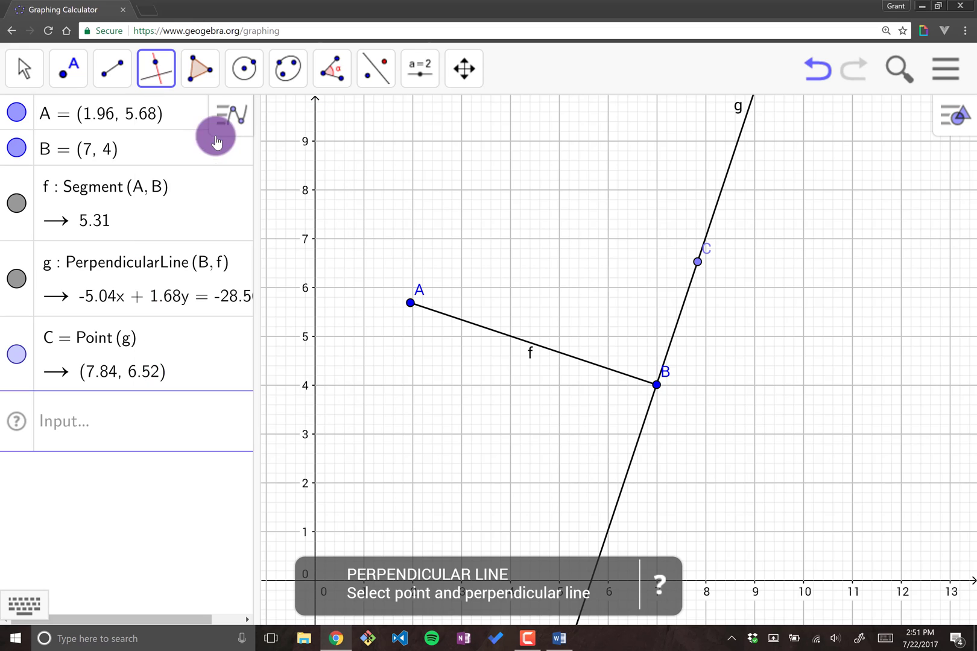
left_click(682, 307)
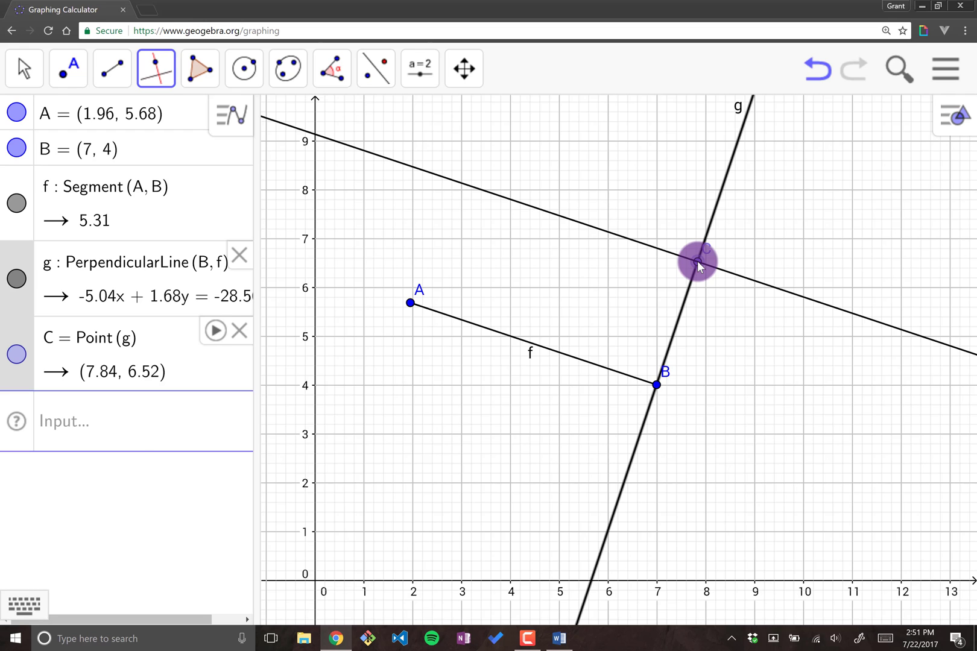
left_click(699, 267)
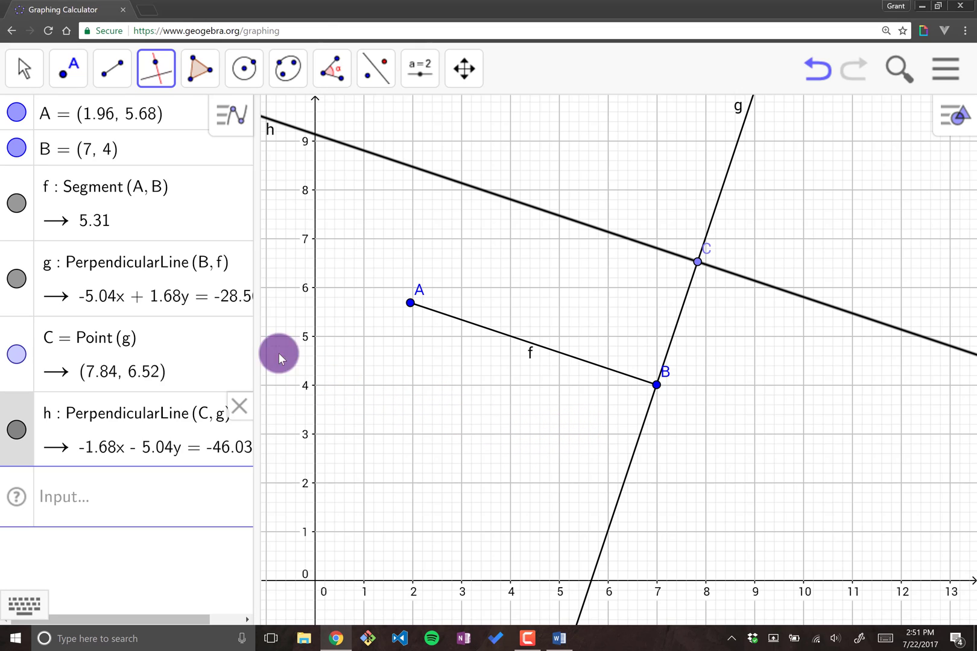
left_click(469, 322)
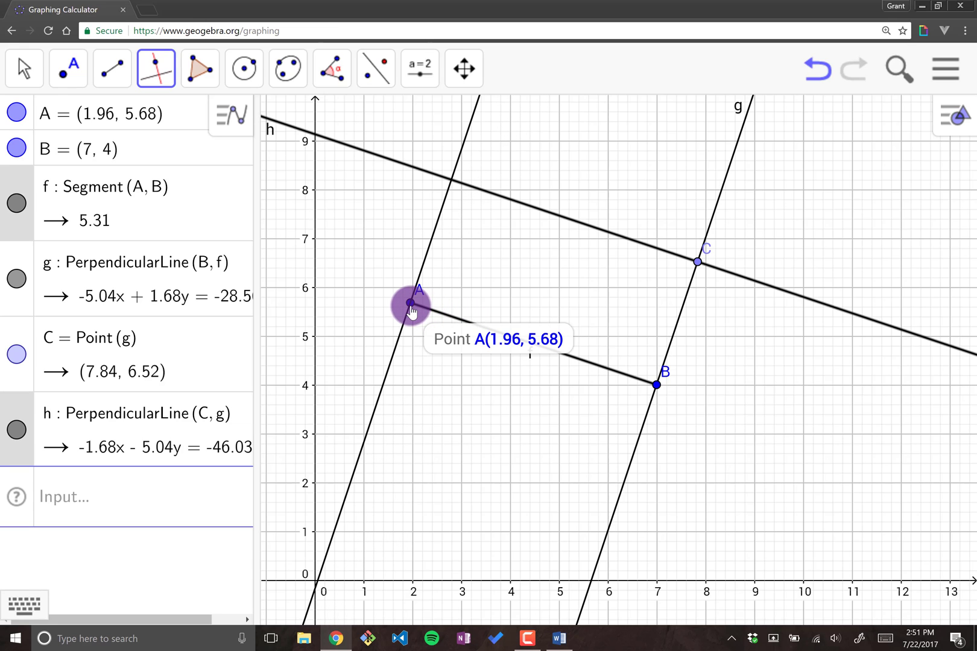
left_click(411, 305)
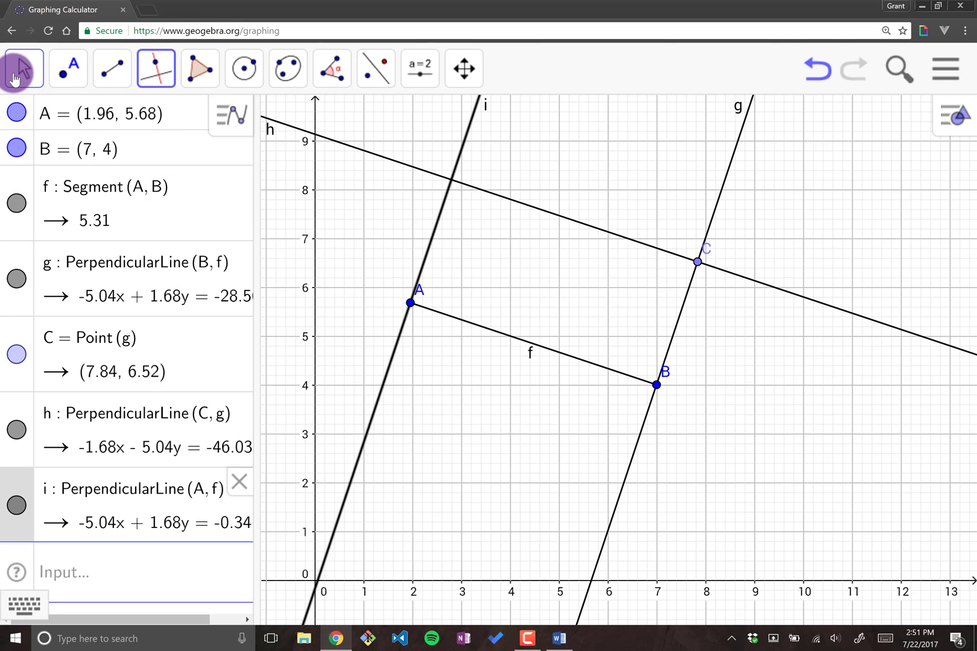
Step: Mark the intersection point of perpendicular lines h and i as the fourth corner
left_click(122, 79)
mouse_move(74, 75)
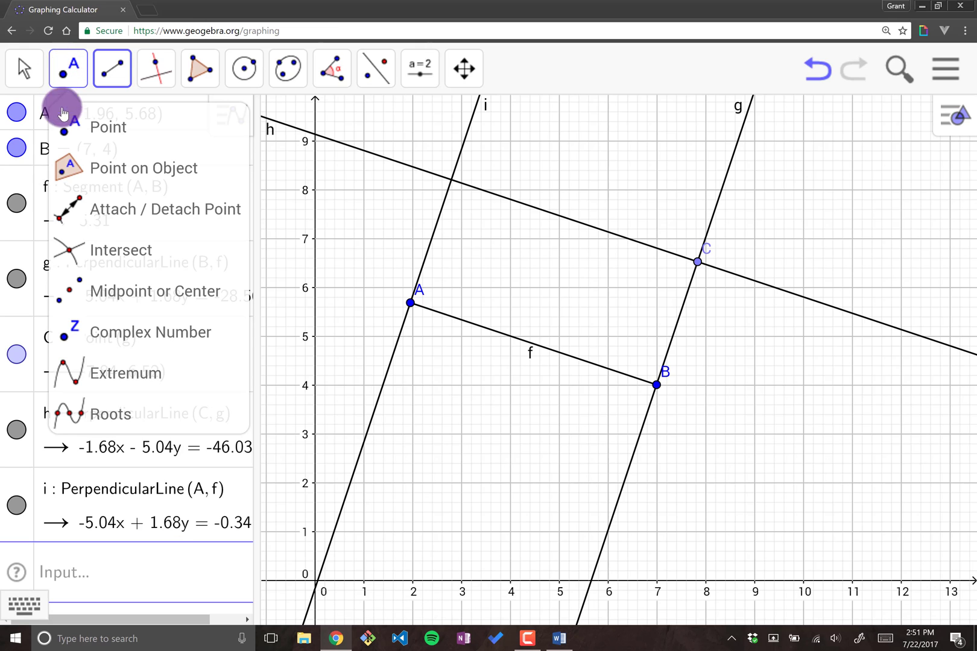
left_click(121, 256)
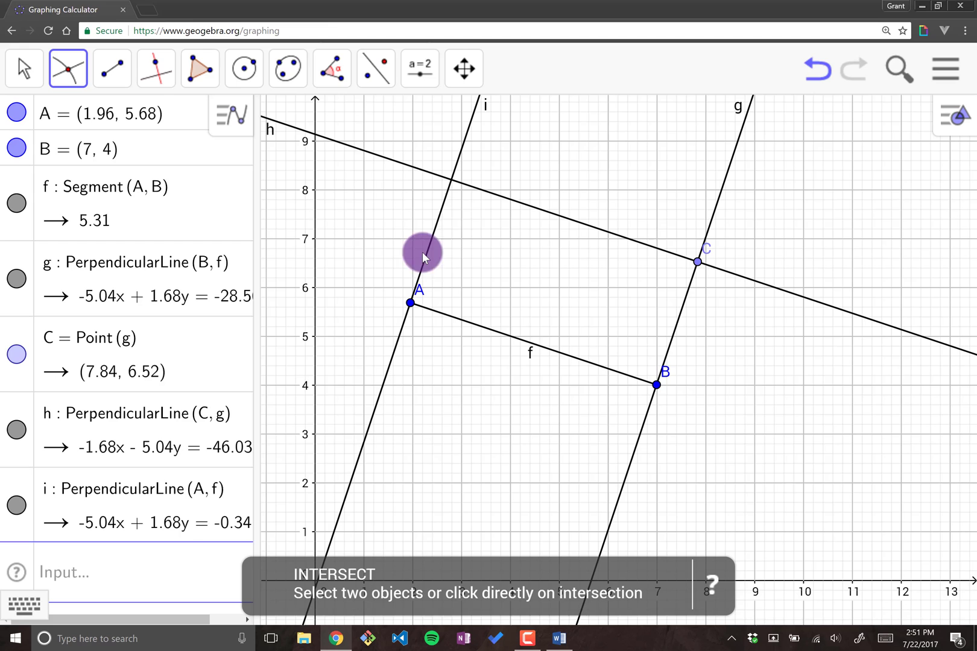
left_click(449, 179)
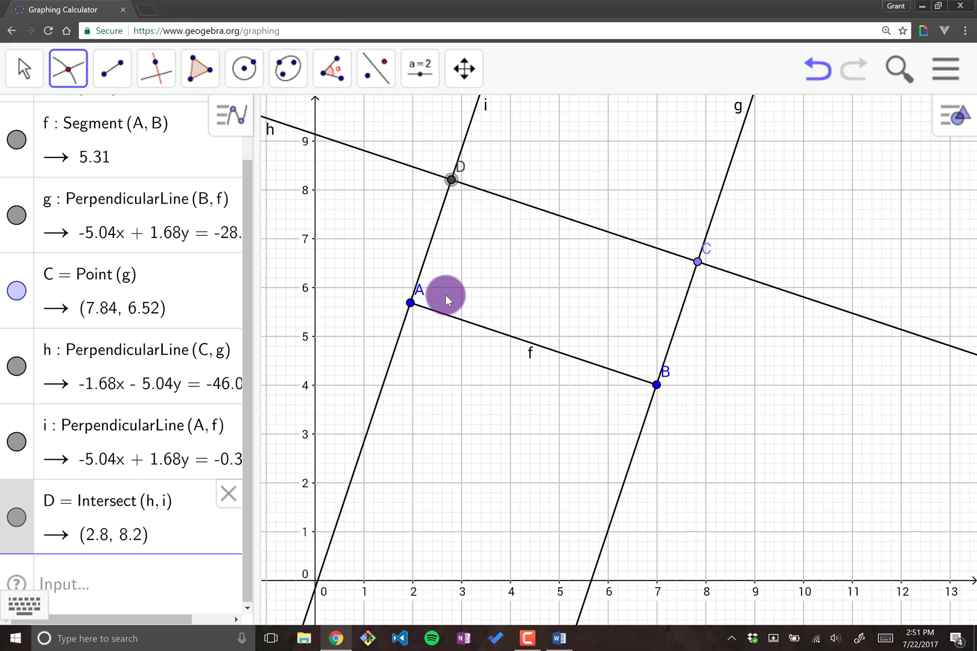
Step: Move point A to about (2.4, 5.6) and point B to about (7.2, 3.6) to test the four-corner construction
left_click(27, 68)
left_click(59, 130)
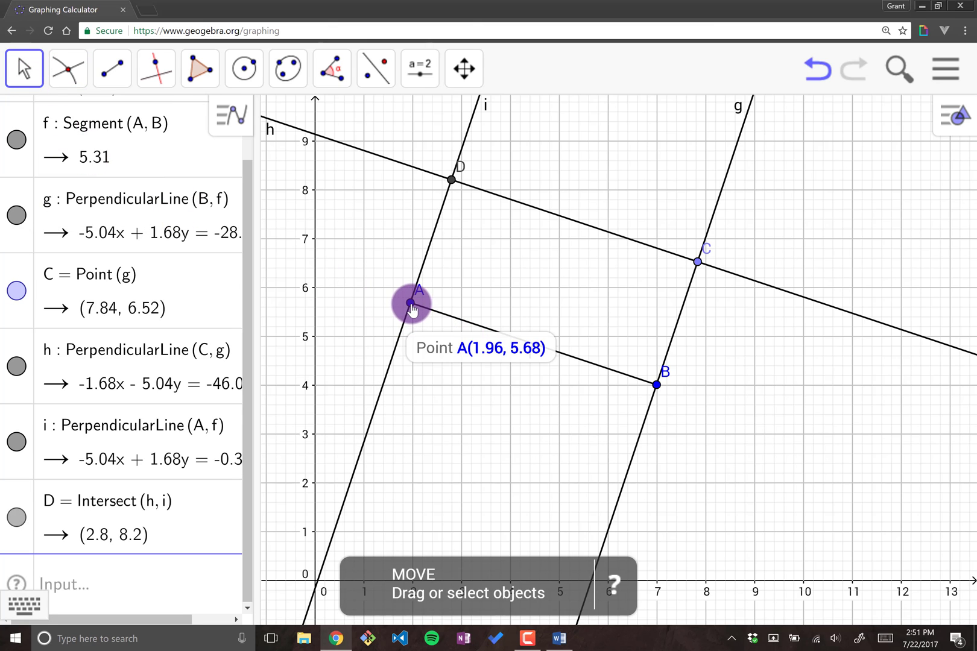
left_click_drag(411, 307, 434, 304)
left_click_drag(656, 387, 668, 407)
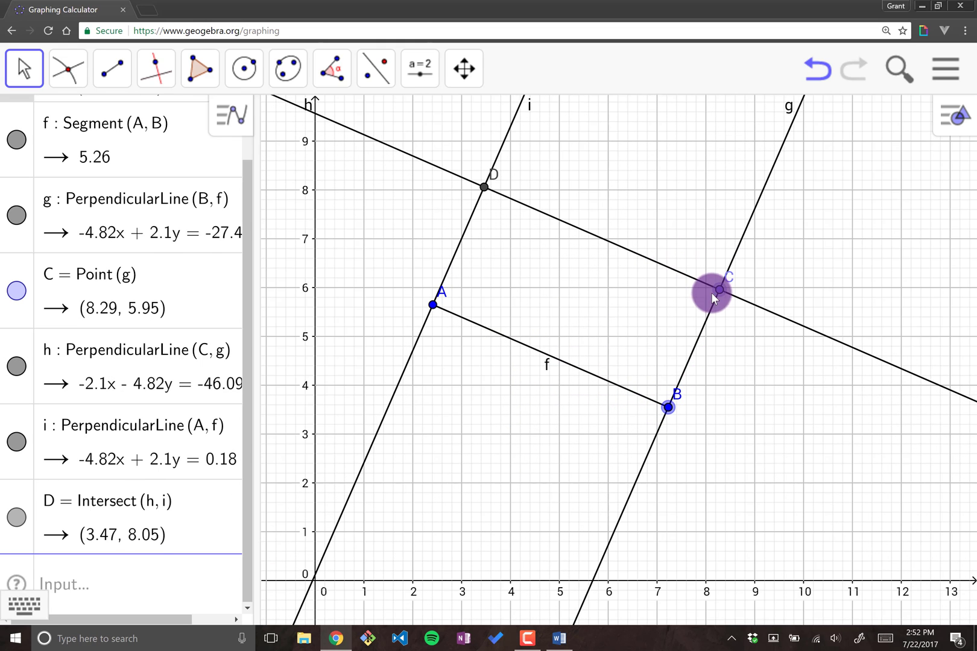
Step: Slide point C along line g to about (8.1, 5.5) and move point B to about (7.2, 3.9)
left_click_drag(712, 298, 678, 294)
left_click(670, 409)
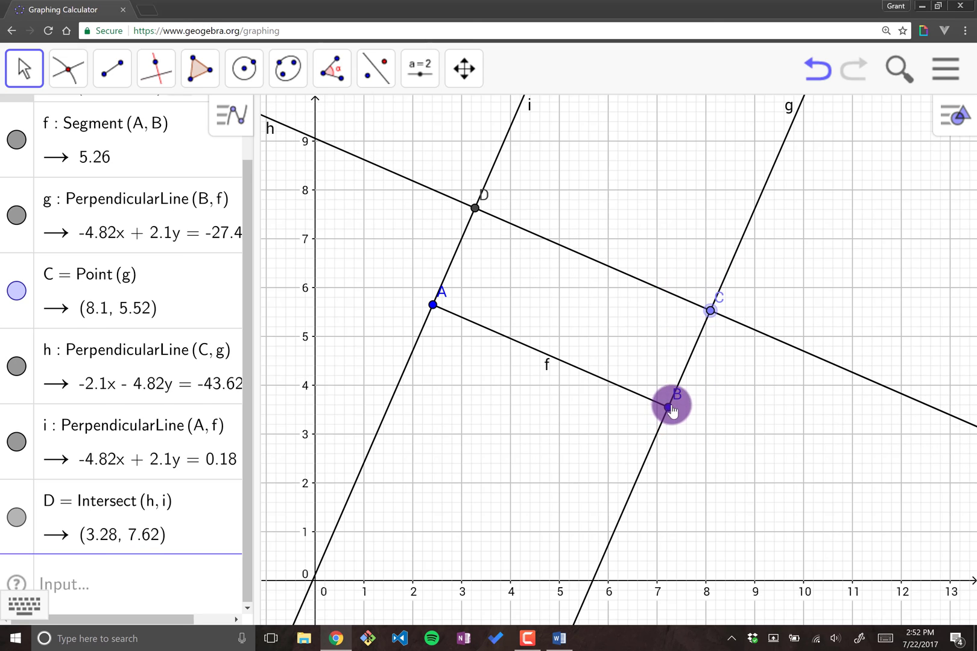
mouse_move(670, 410)
left_mouse_down()
mouse_move(657, 372)
mouse_move(649, 374)
mouse_move(669, 395)
left_mouse_up()
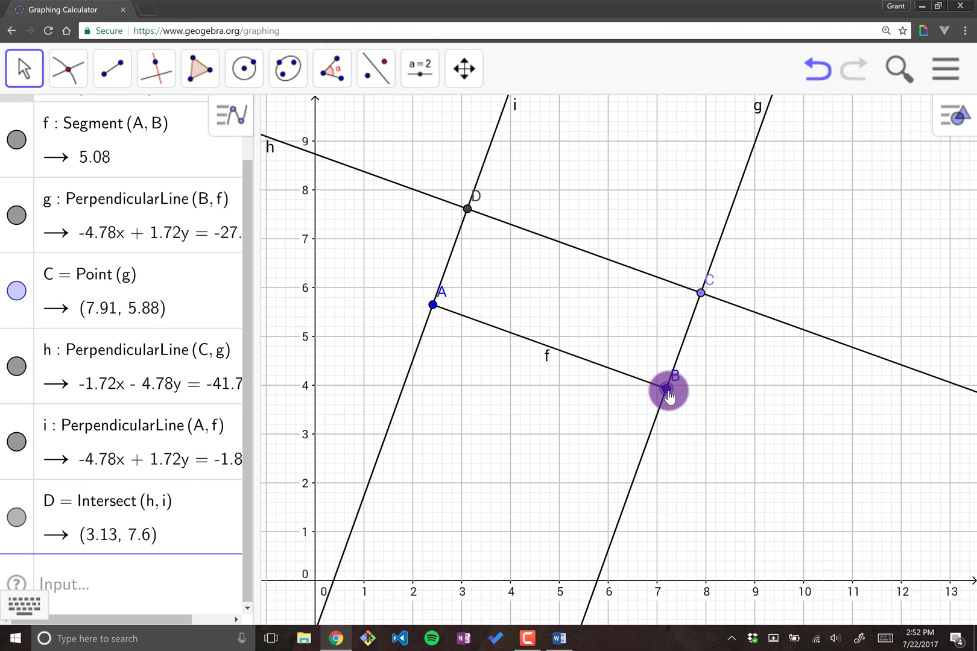
Step: Create a polygon through the four corner points D, A, B and C, closing it at D
left_click(209, 79)
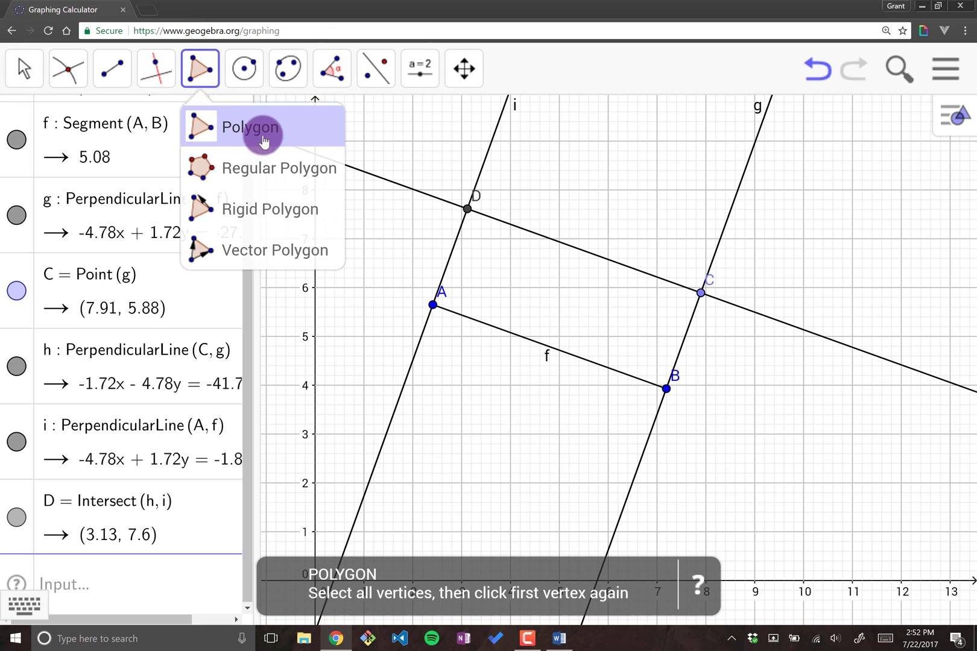
left_click(217, 125)
left_click(467, 210)
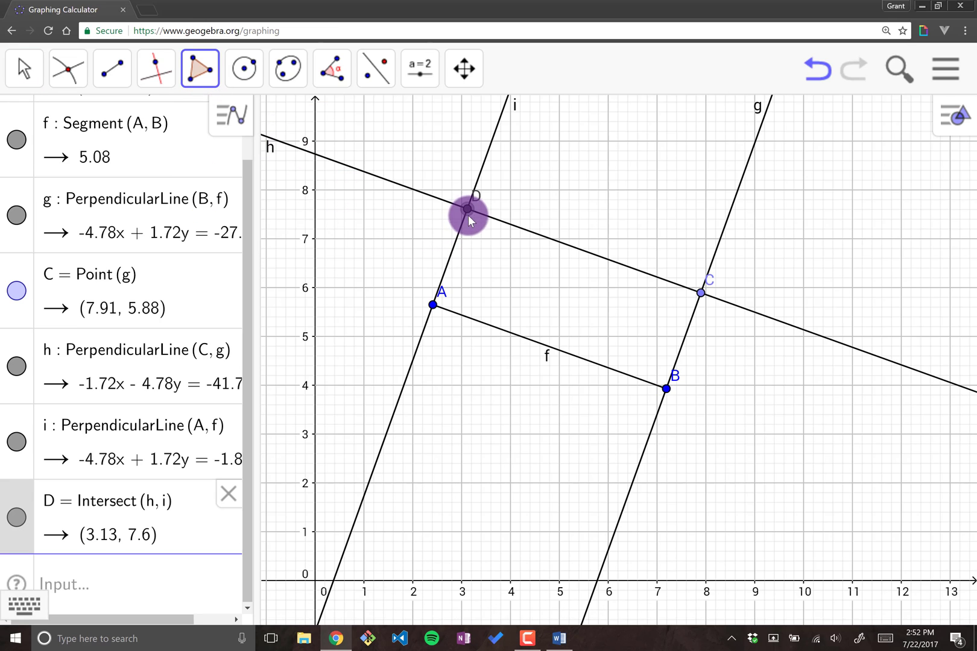
left_click(432, 305)
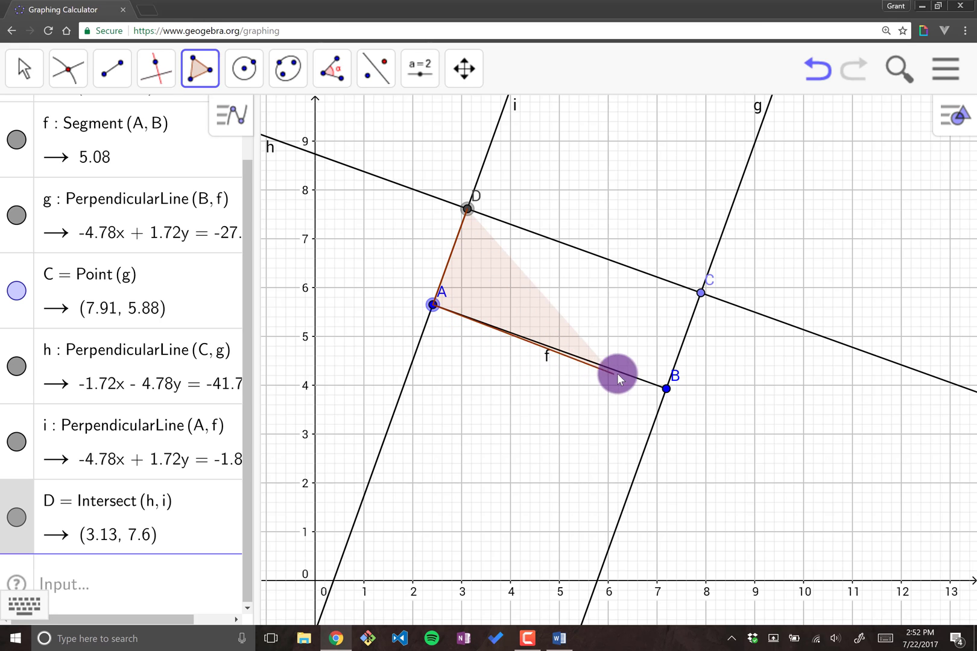
left_click(666, 388)
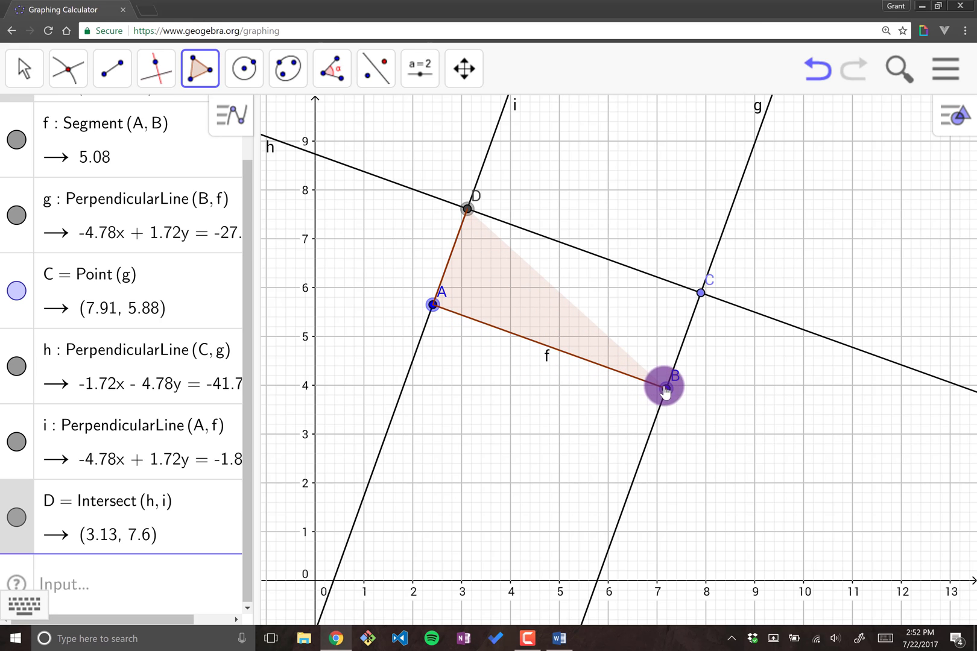
left_click(694, 293)
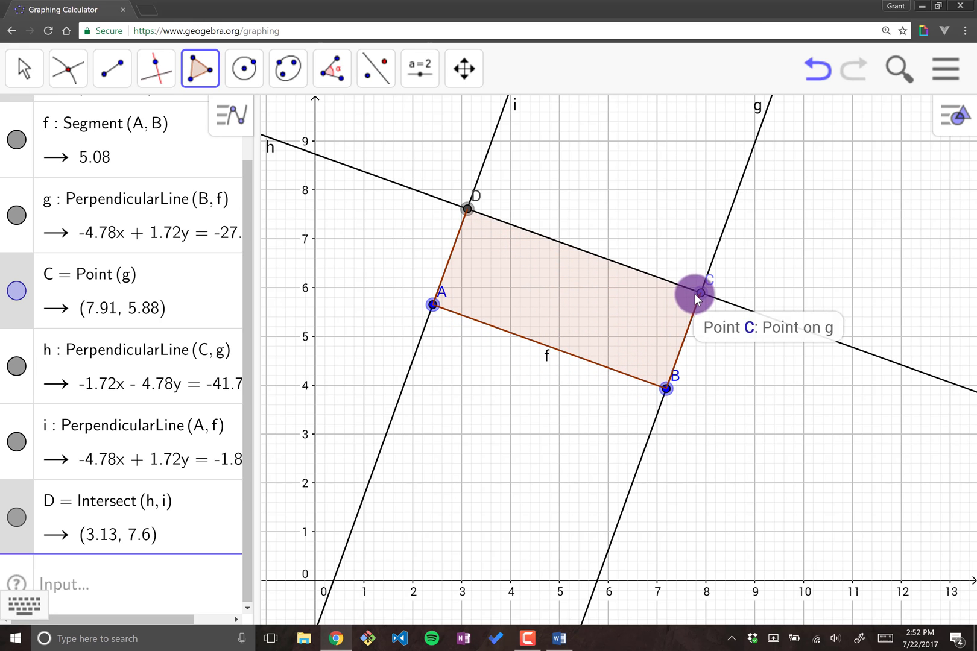
left_click(467, 211)
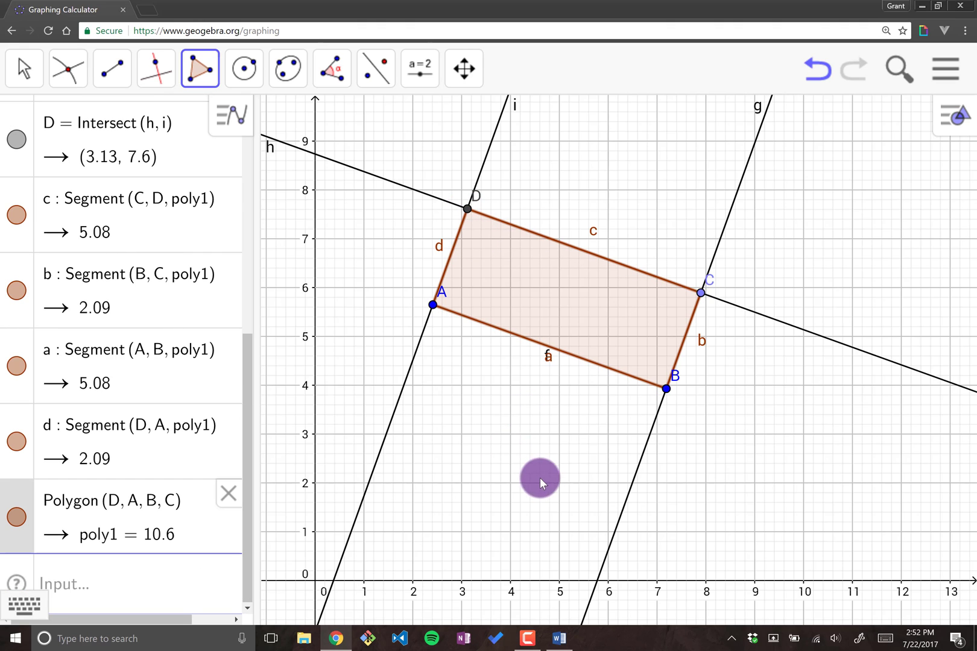
Step: Move point B to about (7, 4) to test that the polygon follows the construction
left_click(23, 68)
left_click(53, 118)
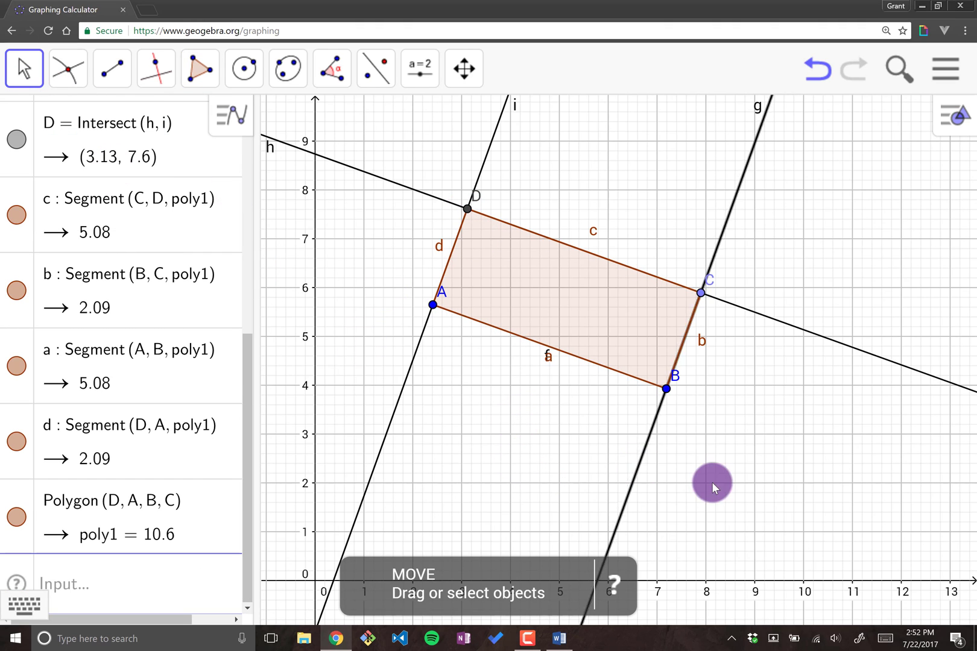
mouse_move(664, 403)
left_mouse_down()
mouse_move(593, 427)
mouse_move(560, 333)
mouse_move(656, 384)
left_mouse_up()
left_click(502, 319)
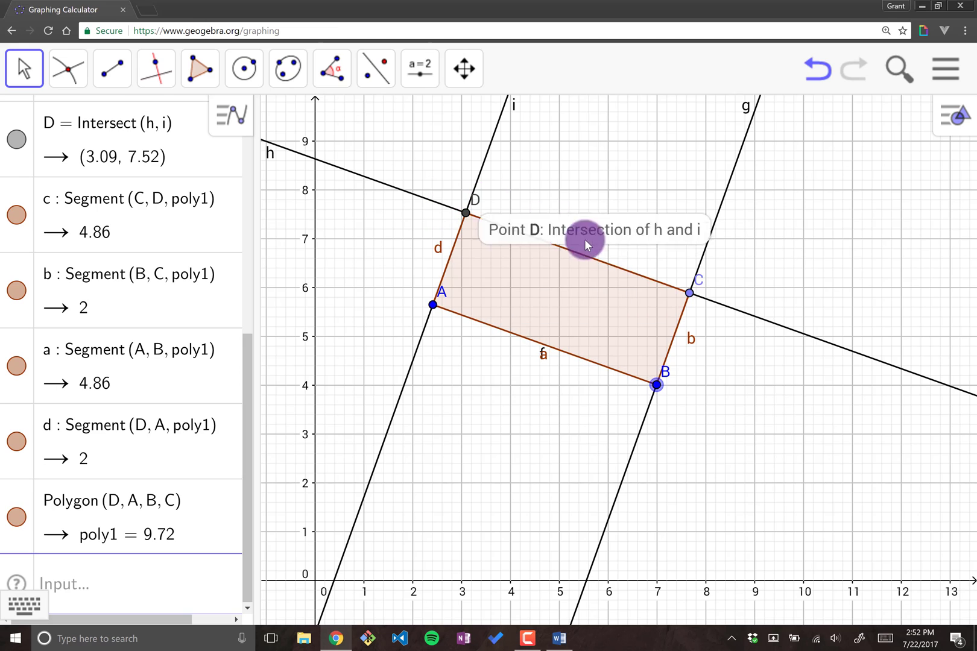
left_click(650, 280)
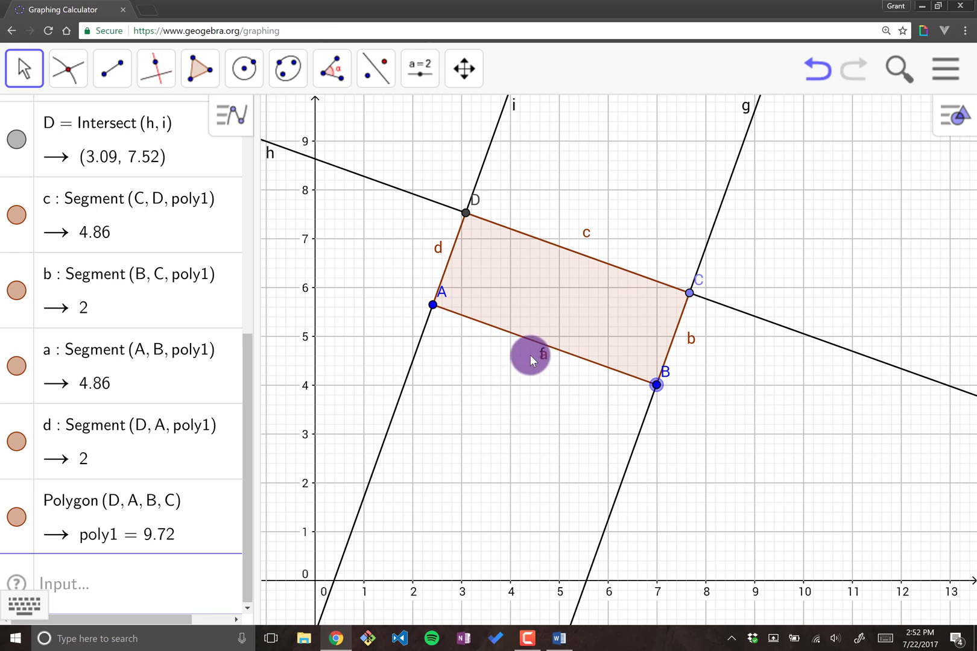